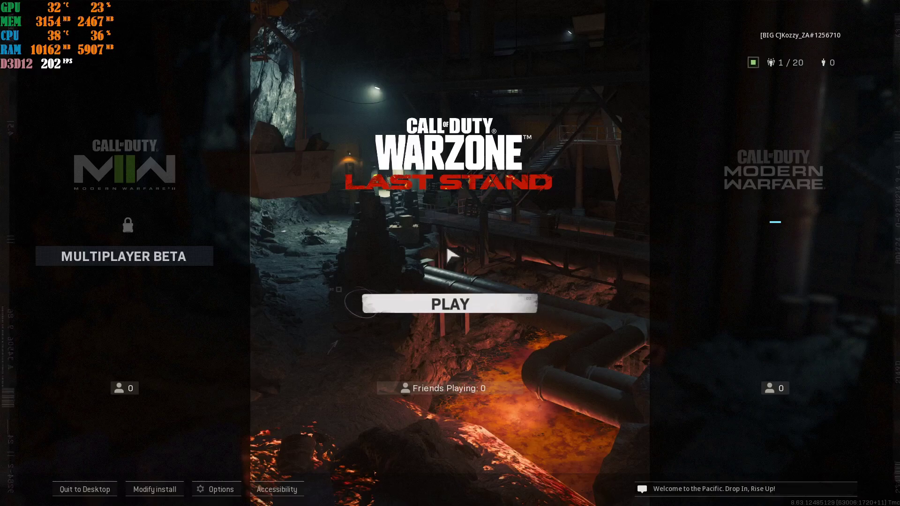
Expand the Modern Warfare panel in the launcher and enter Modern Warfare Multiplayer
{"action": "mouse_move", "coordinate": [755, 295]}
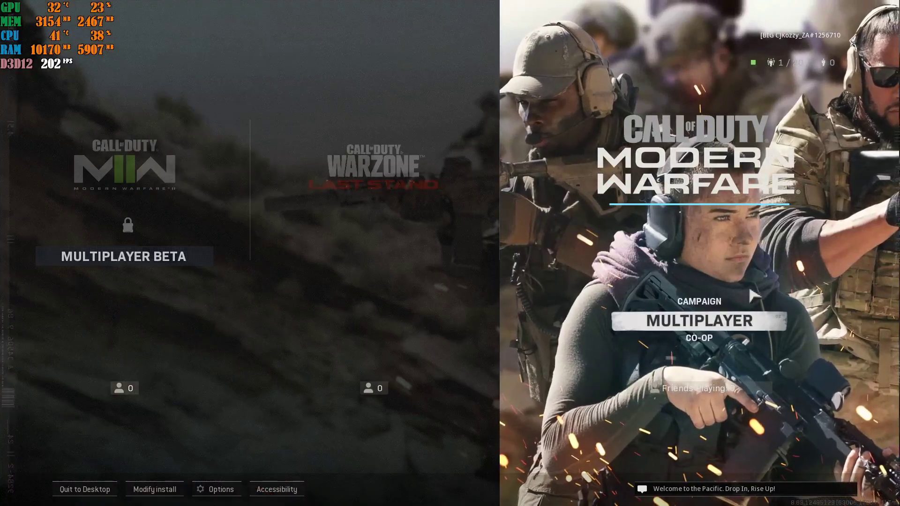
{"action": "mouse_move", "coordinate": [462, 243]}
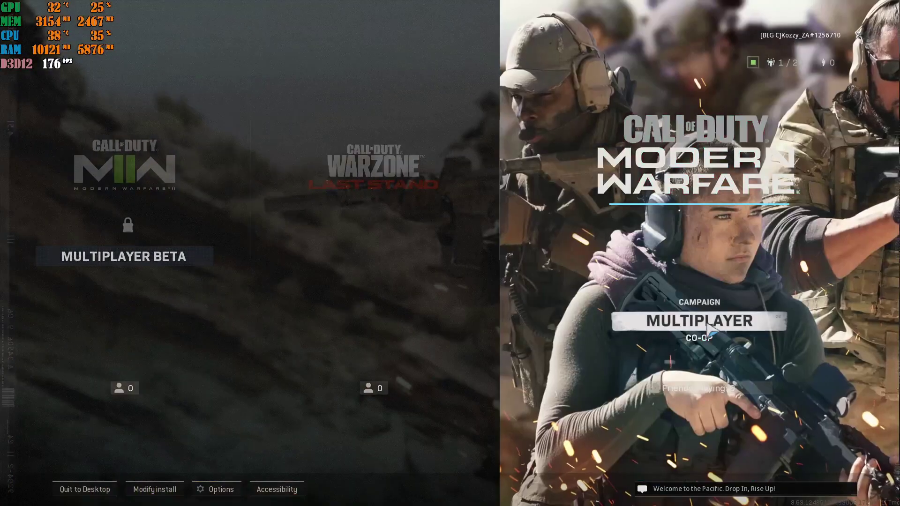
{"action": "left_click", "coordinate": [711, 331]}
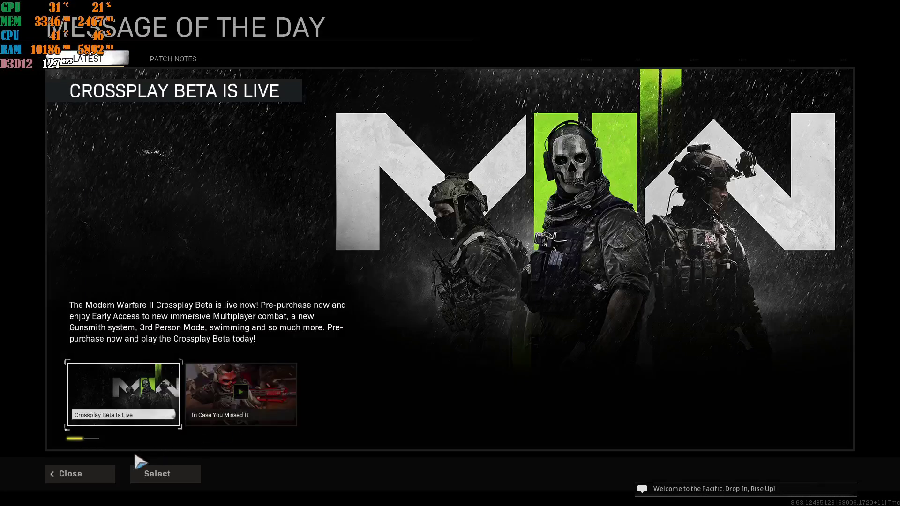
Dismiss the Message of the Day and Daily Challenges, then go to the game's settings
{"action": "left_click", "coordinate": [96, 480]}
{"action": "left_click", "coordinate": [434, 416]}
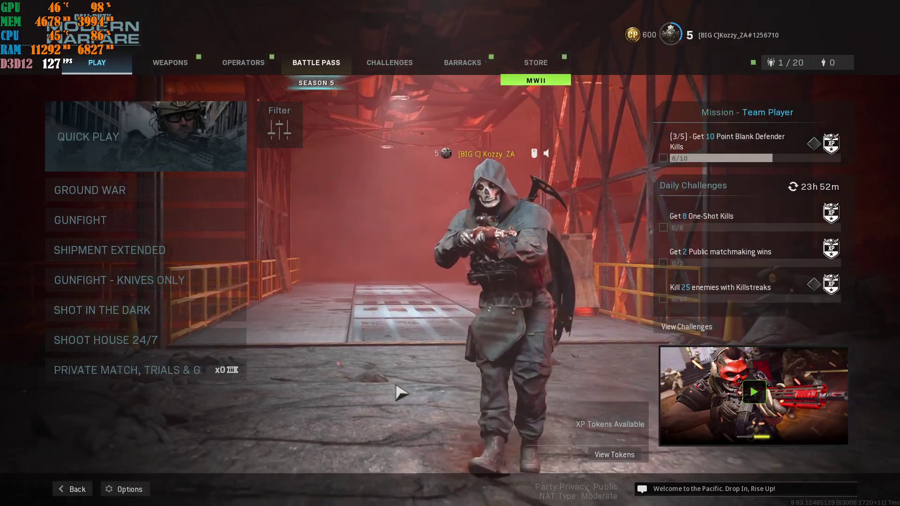
{"action": "left_click", "coordinate": [135, 493]}
Switch to Graphics settings showing Fullscreen, 1920x1080, 60 Hz and Unlimited framerate limit
{"action": "left_click", "coordinate": [162, 65]}
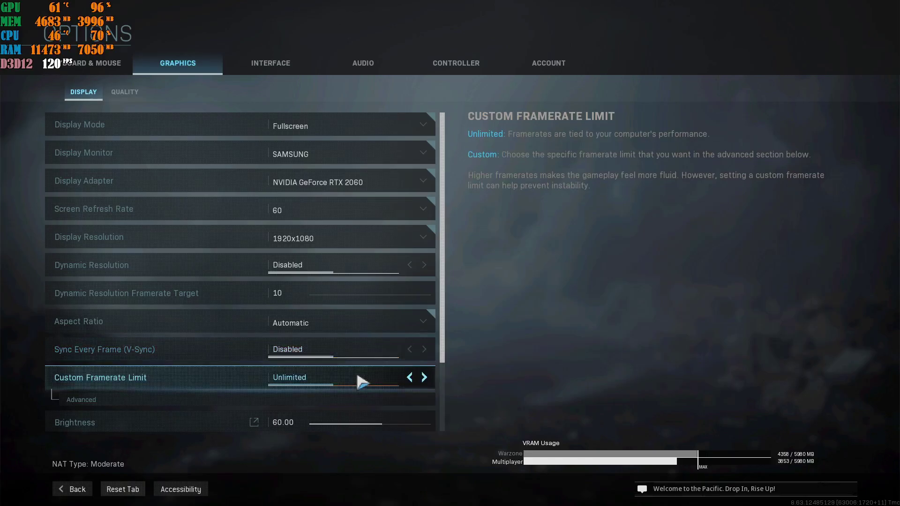
Scroll through the Display settings, then switch to the Quality sub-tab
{"action": "scroll", "coordinate": [362, 381], "scroll_direction": "down", "scroll_amount": 2}
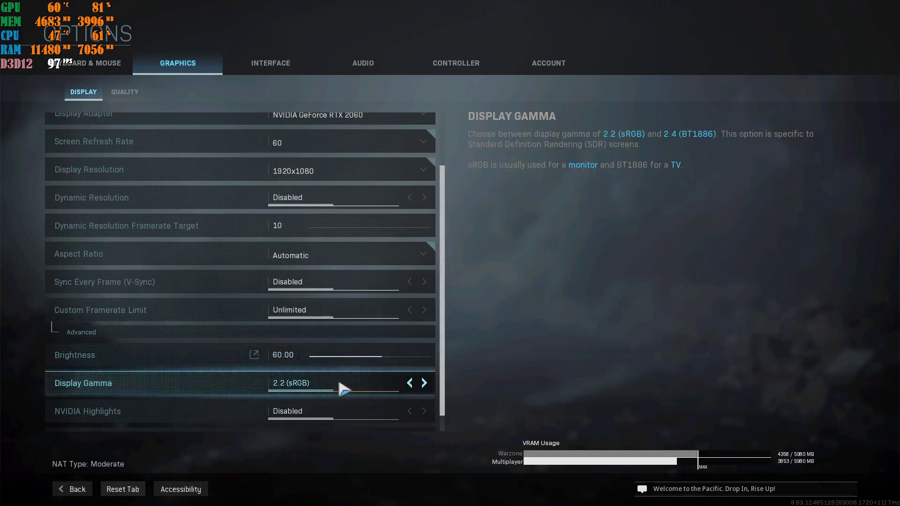
{"action": "scroll", "coordinate": [341, 385], "scroll_direction": "down", "scroll_amount": 1}
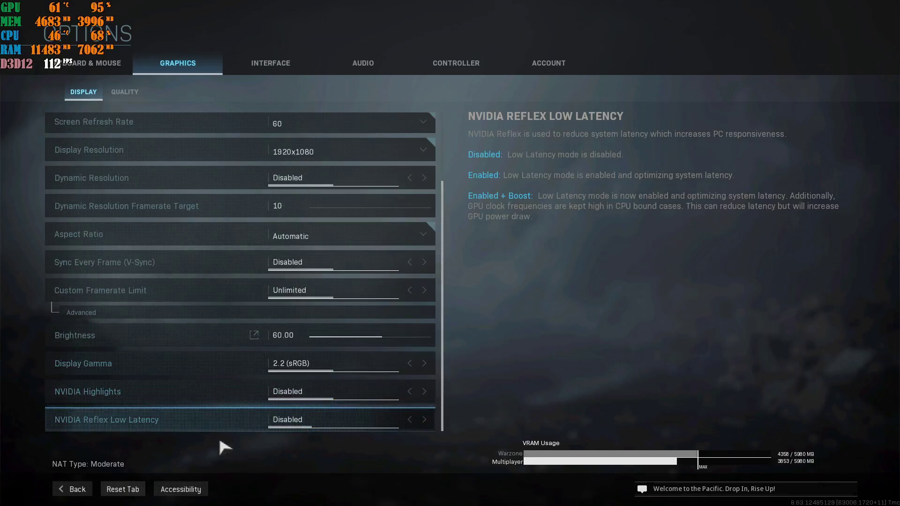
{"action": "left_click", "coordinate": [124, 92]}
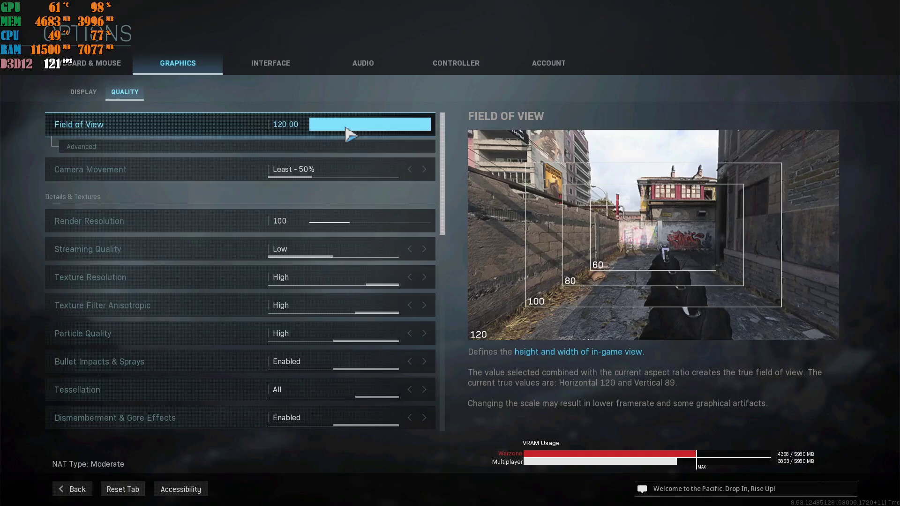
{"action": "left_click", "coordinate": [346, 146]}
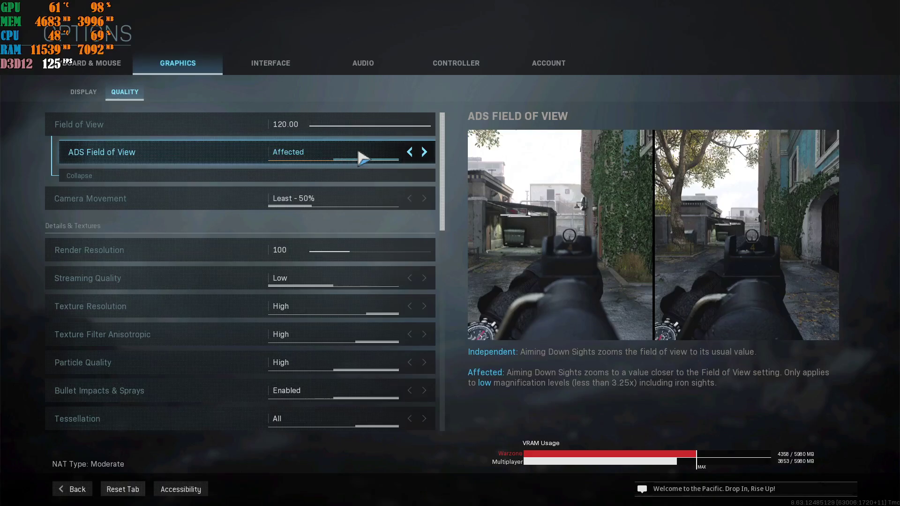
{"action": "left_click", "coordinate": [408, 154]}
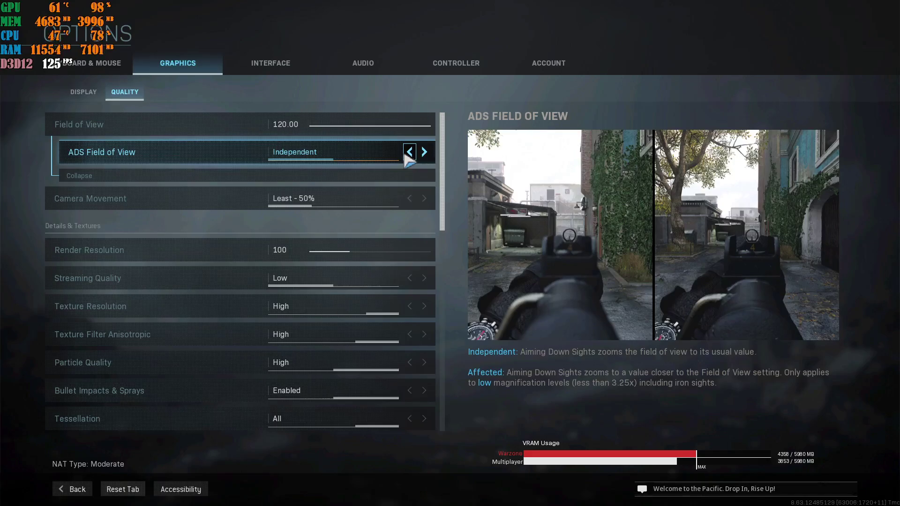
{"action": "left_click_drag", "start_coordinate": [429, 126], "coordinate": [326, 128]}
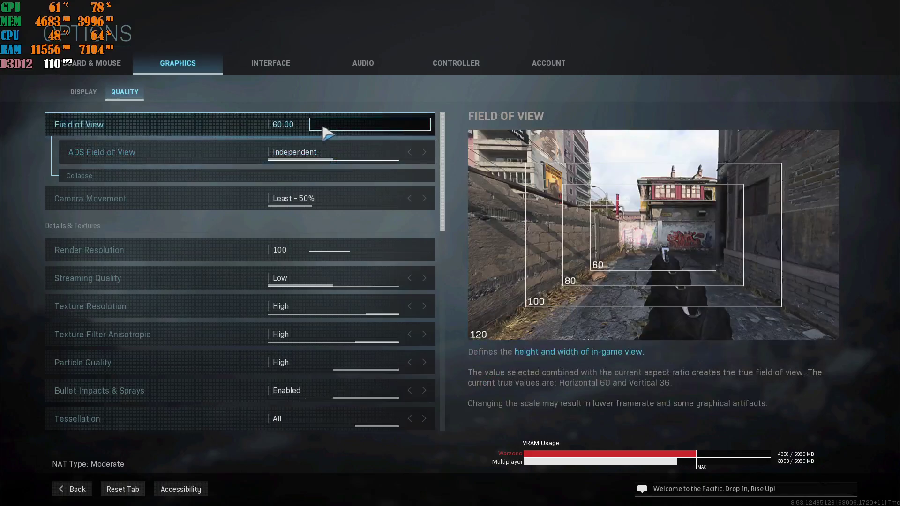
{"action": "left_click_drag", "start_coordinate": [323, 128], "coordinate": [429, 127]}
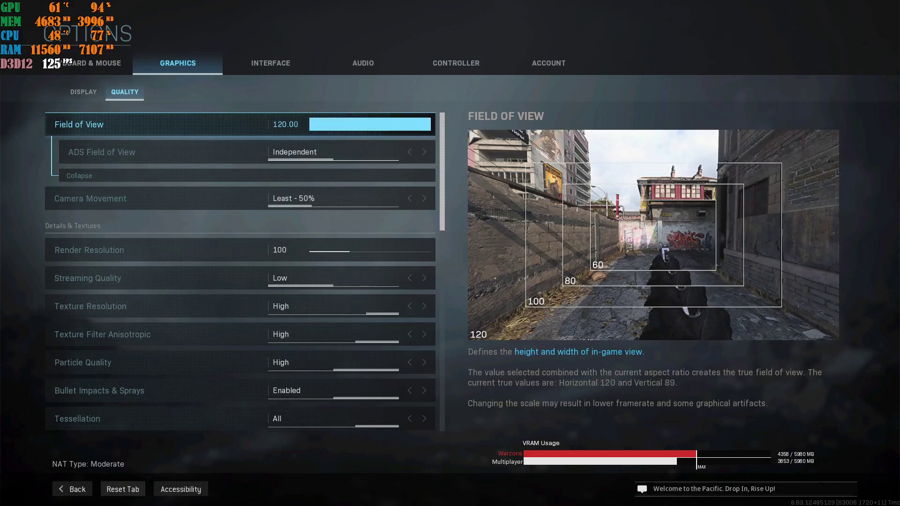
{"action": "left_click", "coordinate": [424, 152]}
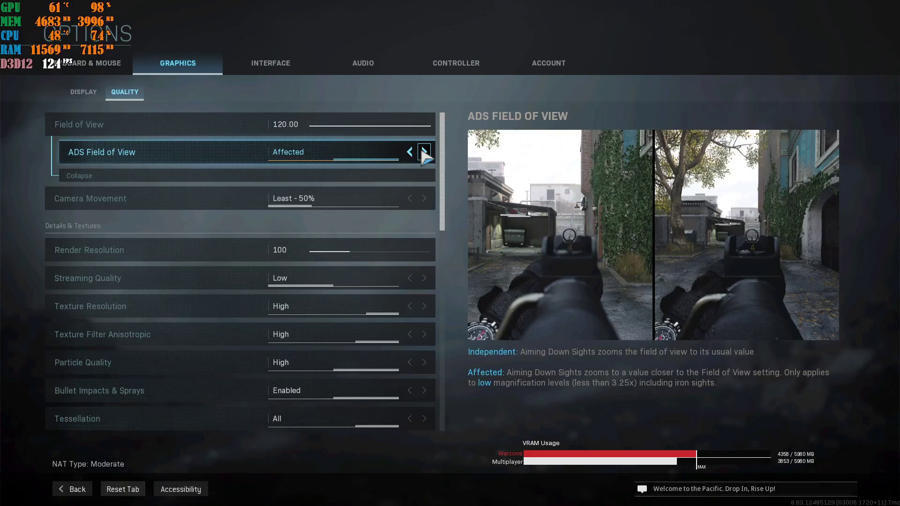
{"action": "left_click", "coordinate": [373, 179]}
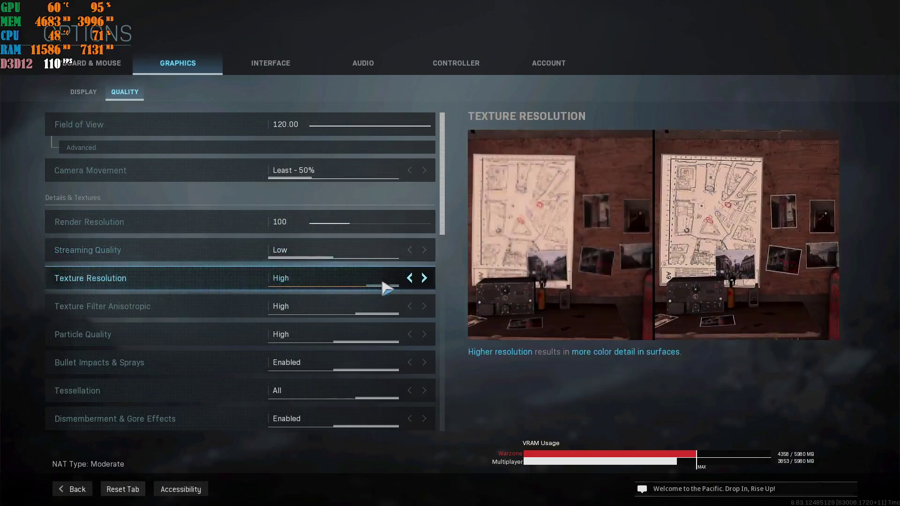
Try Texture Resolution at Normal, then return it to High
{"action": "left_click", "coordinate": [410, 280]}
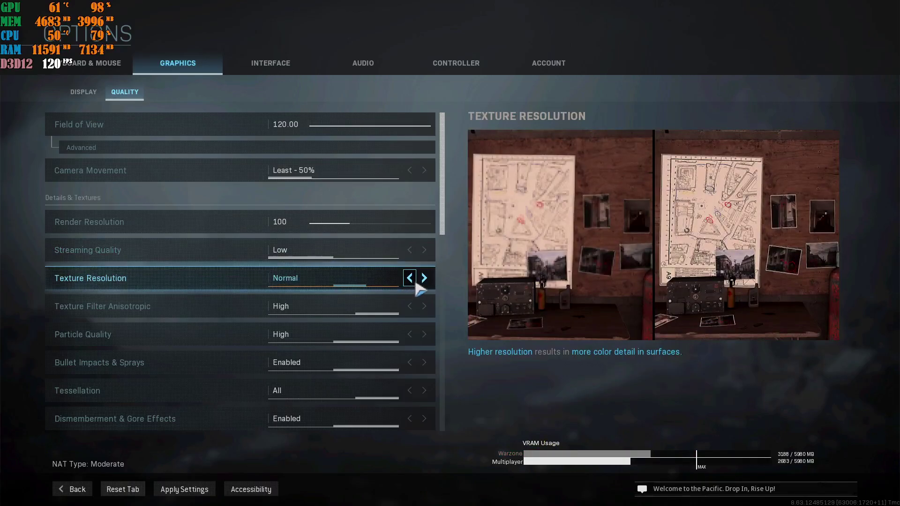
{"action": "left_click", "coordinate": [424, 278]}
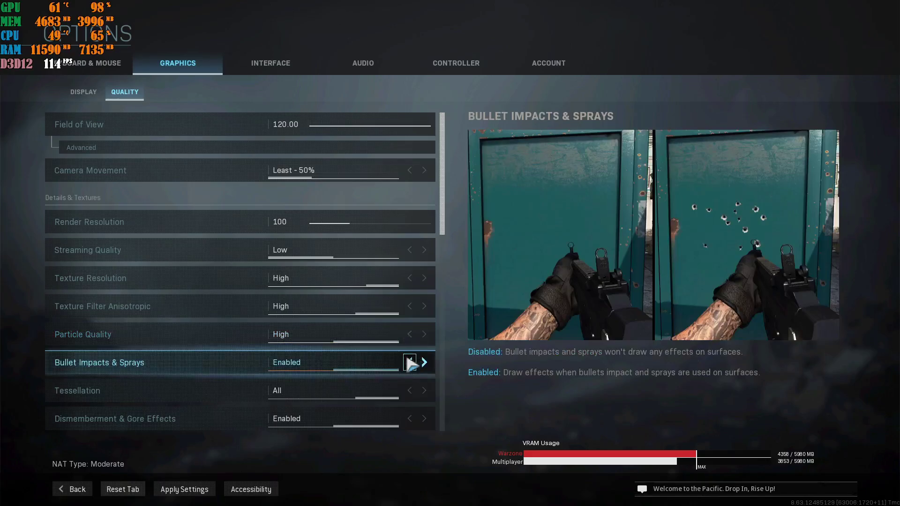
{"action": "scroll", "coordinate": [415, 371], "scroll_direction": "down", "scroll_amount": 1}
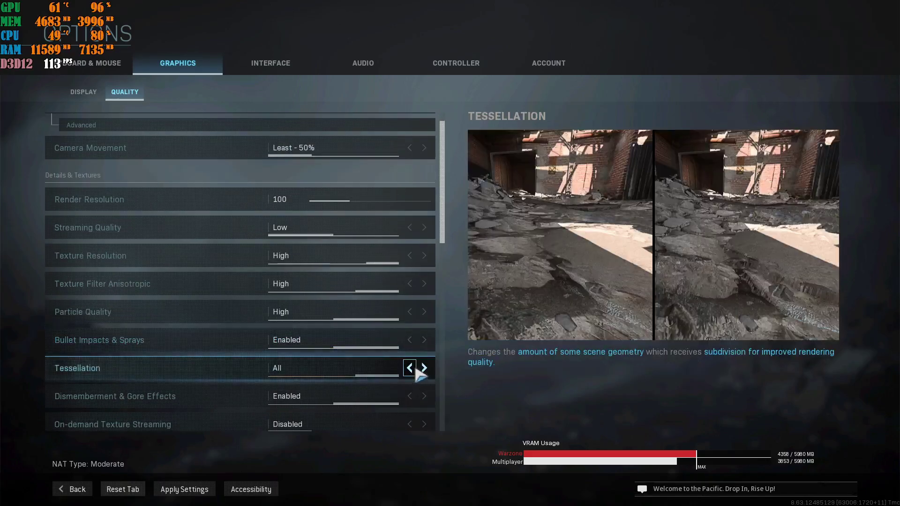
Scroll down to Post Processing Effects and lower NVIDIA DLSS from Balanced to Performance
{"action": "scroll", "coordinate": [416, 369], "scroll_direction": "down", "scroll_amount": 1}
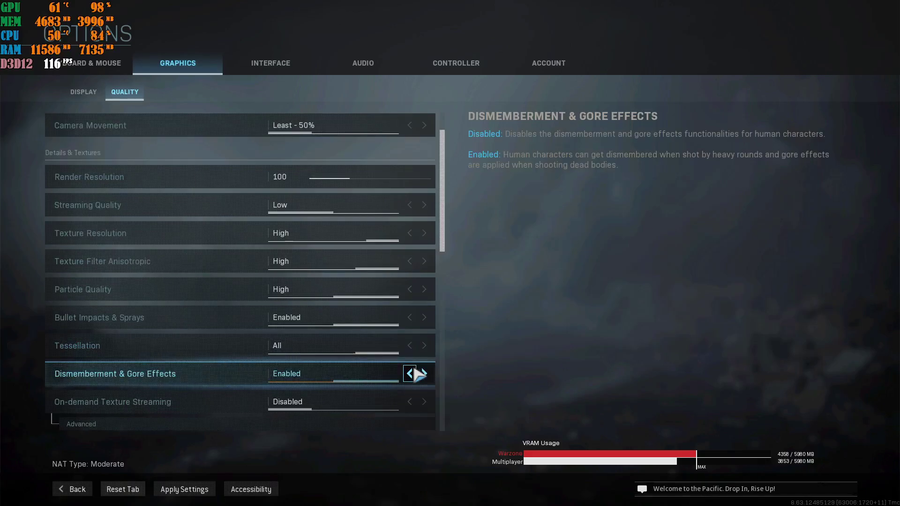
{"action": "scroll", "coordinate": [417, 374], "scroll_direction": "down", "scroll_amount": 1}
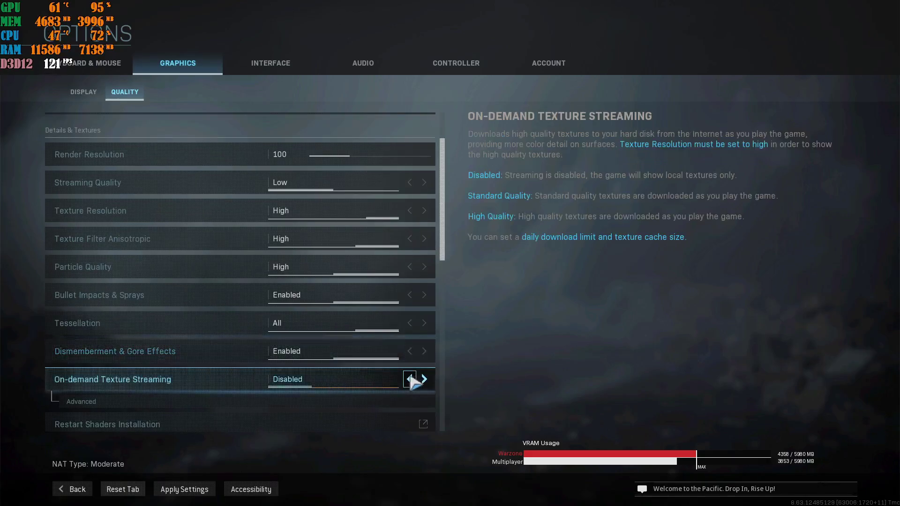
{"action": "scroll", "coordinate": [412, 378], "scroll_direction": "down", "scroll_amount": 1}
{"action": "scroll", "coordinate": [415, 382], "scroll_direction": "down", "scroll_amount": 3}
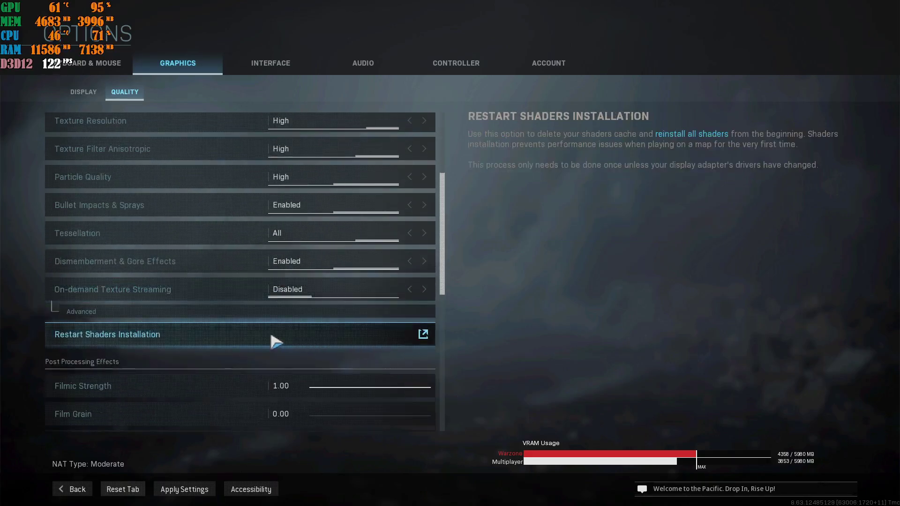
{"action": "scroll", "coordinate": [342, 350], "scroll_direction": "down", "scroll_amount": 5}
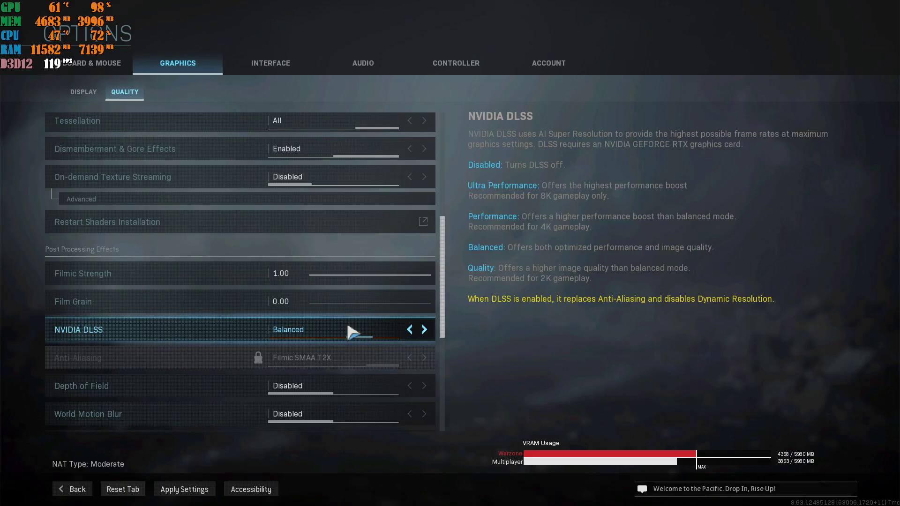
{"action": "left_click", "coordinate": [409, 330]}
Cycle NVIDIA DLSS through Ultra Performance and Balanced, ending at Disabled to unlock Anti-Aliasing
{"action": "left_click", "coordinate": [409, 330]}
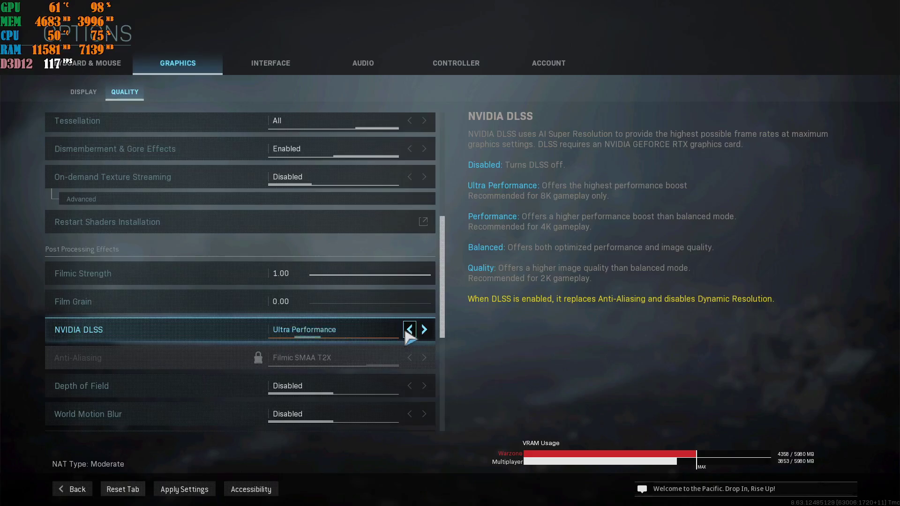
{"action": "left_click", "coordinate": [424, 330]}
{"action": "left_click", "coordinate": [423, 330]}
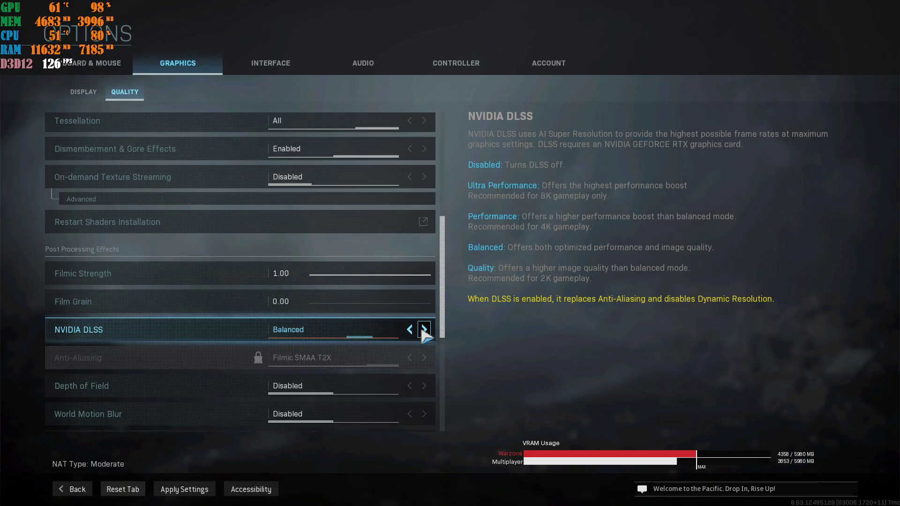
{"action": "left_click", "coordinate": [409, 330]}
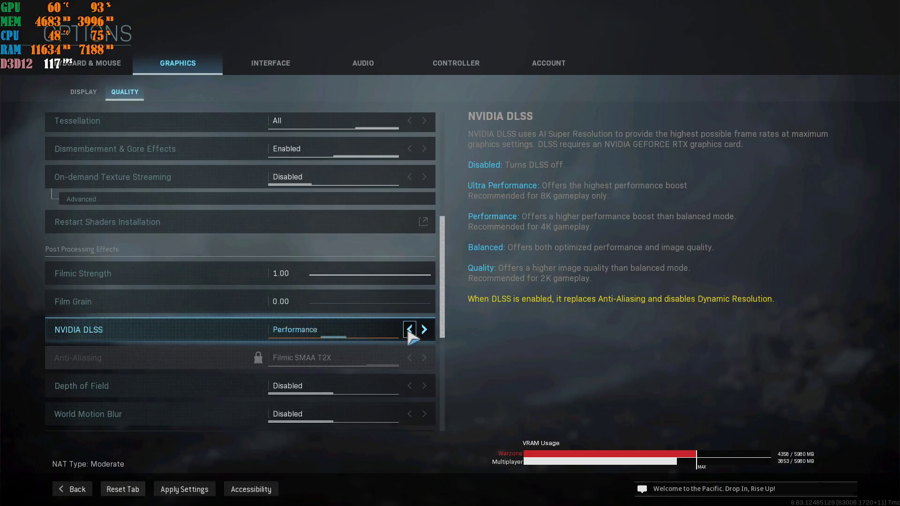
{"action": "left_click", "coordinate": [410, 330]}
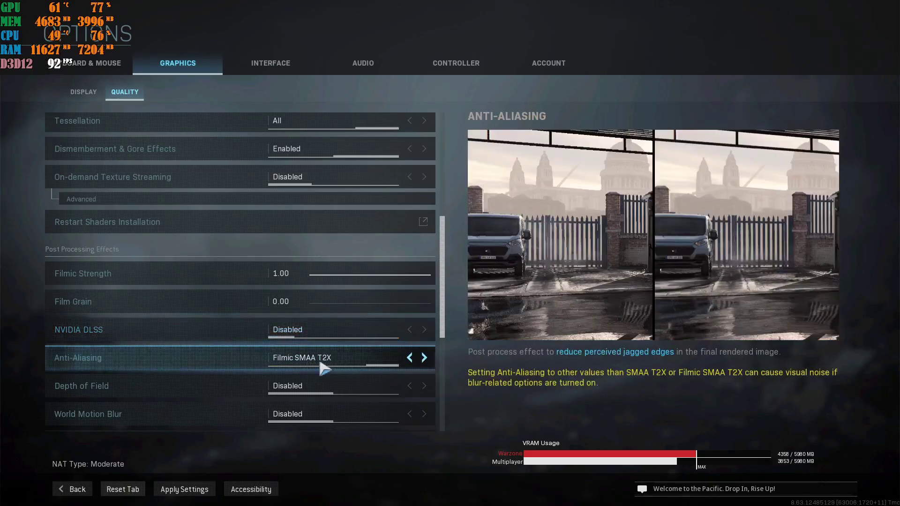
Drop Filmic Strength to 0.00 and raise NVIDIA DLSS back up to Balanced
{"action": "left_click_drag", "start_coordinate": [429, 276], "coordinate": [309, 275]}
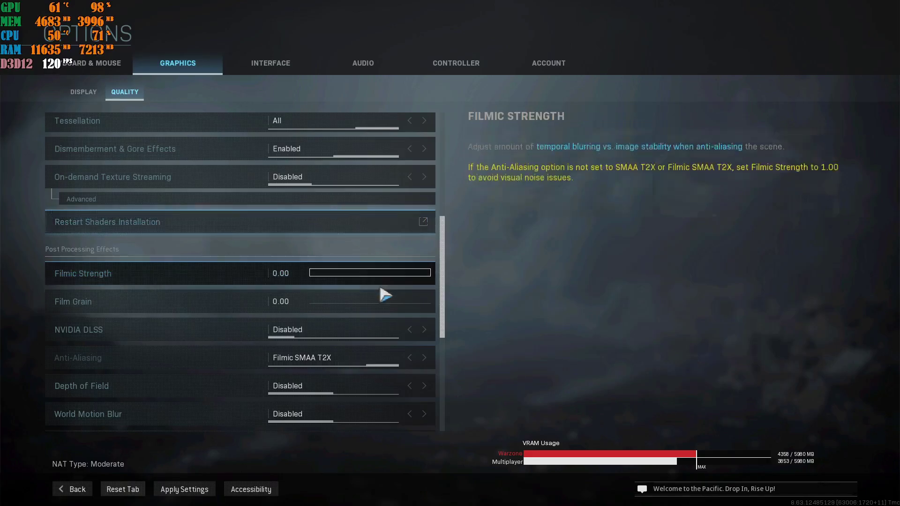
{"action": "left_click", "coordinate": [424, 330]}
{"action": "left_click", "coordinate": [425, 329]}
{"action": "left_click", "coordinate": [424, 330]}
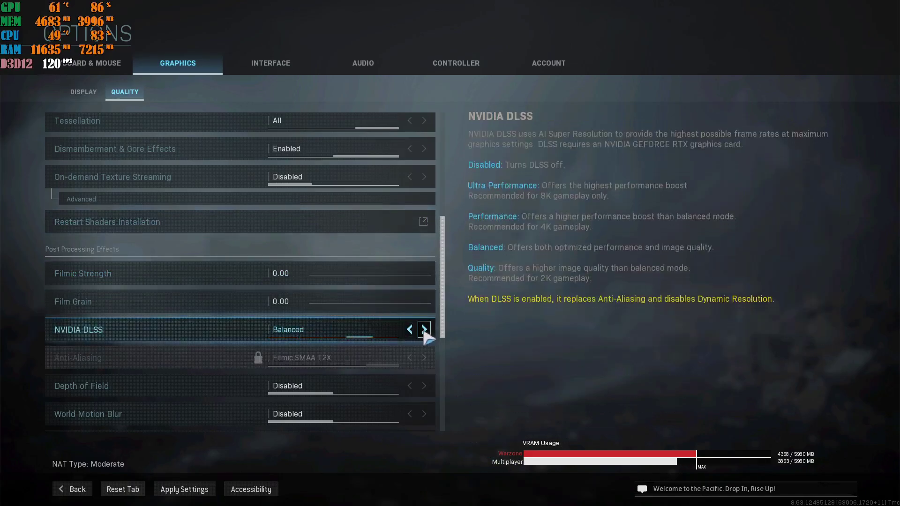
Restore Filmic Strength to 1.00 and scroll down to the motion blur rows
{"action": "left_click_drag", "start_coordinate": [334, 282], "coordinate": [488, 280]}
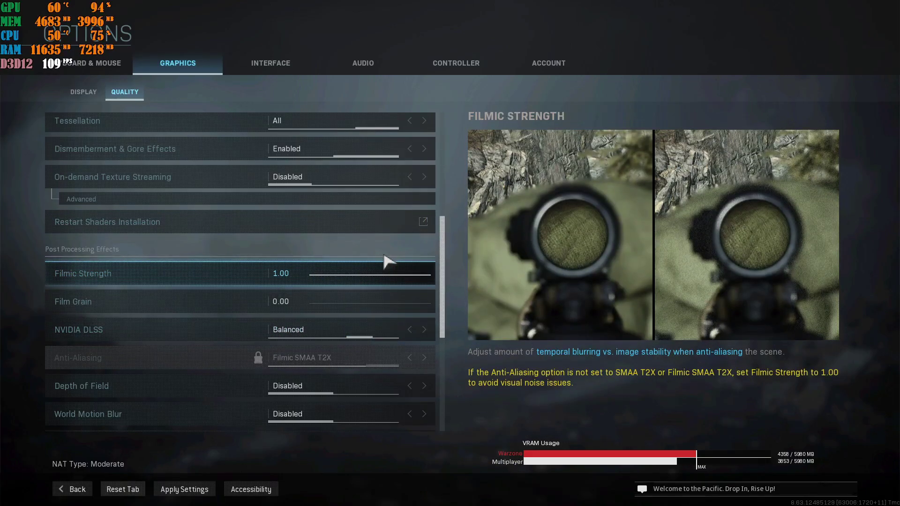
{"action": "scroll", "coordinate": [364, 347], "scroll_direction": "down", "scroll_amount": 2}
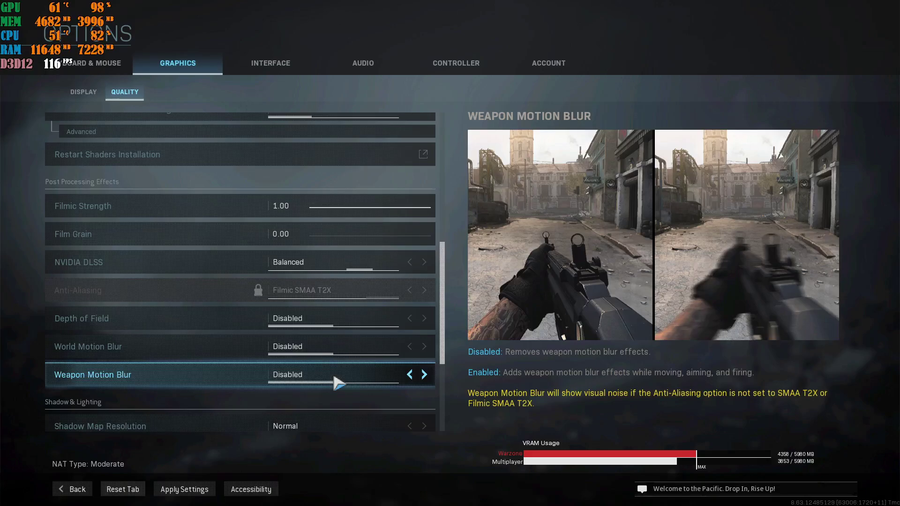
{"action": "scroll", "coordinate": [339, 383], "scroll_direction": "down", "scroll_amount": 2}
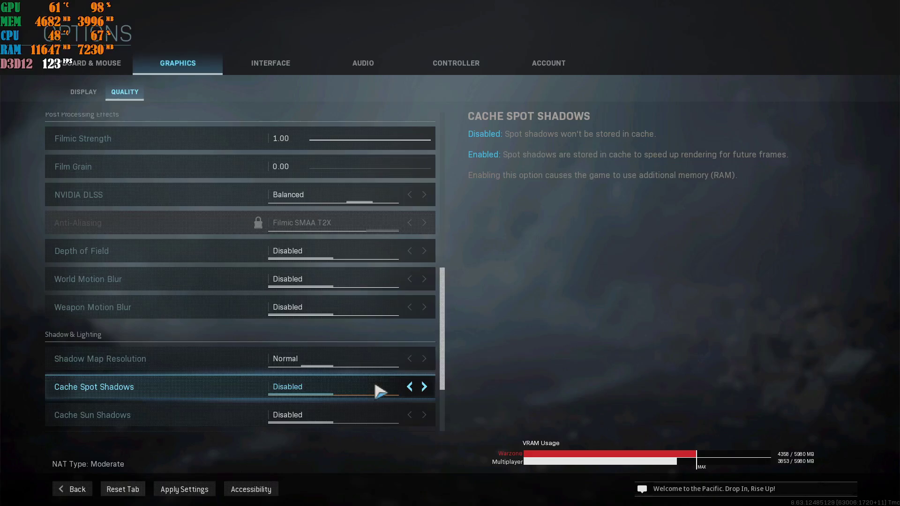
{"action": "scroll", "coordinate": [377, 390], "scroll_direction": "down", "scroll_amount": 1}
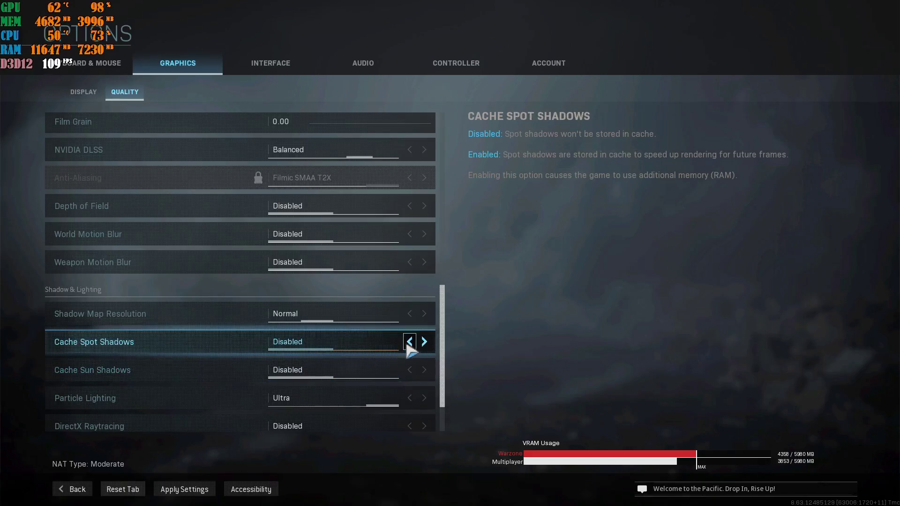
{"action": "left_click", "coordinate": [425, 342]}
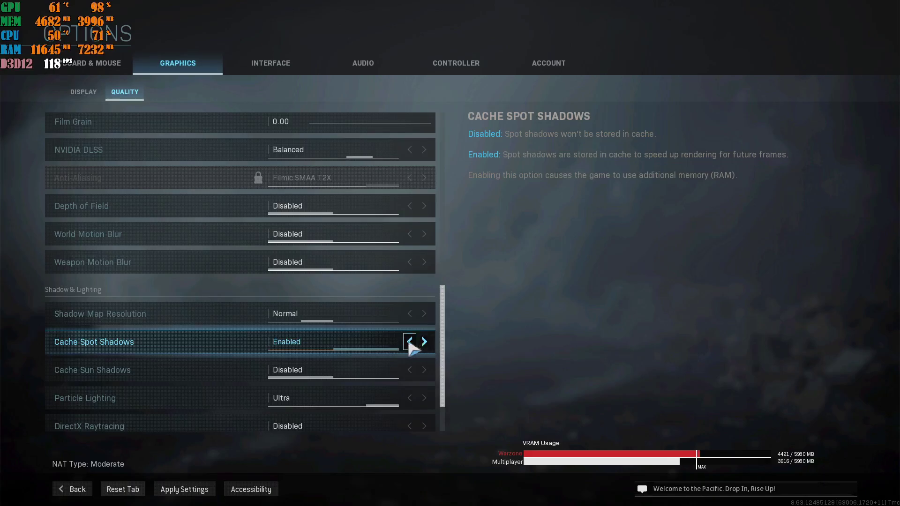
{"action": "left_click", "coordinate": [409, 342]}
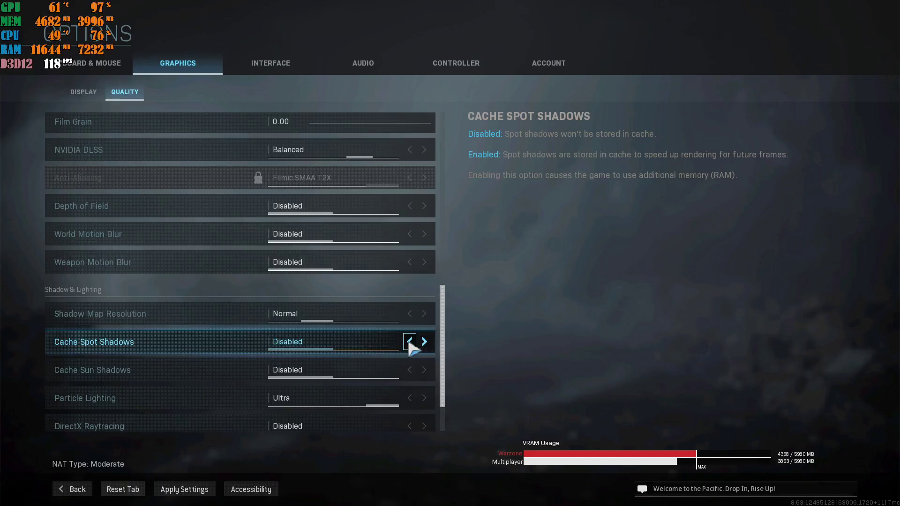
{"action": "left_click", "coordinate": [425, 342]}
{"action": "left_click", "coordinate": [424, 371]}
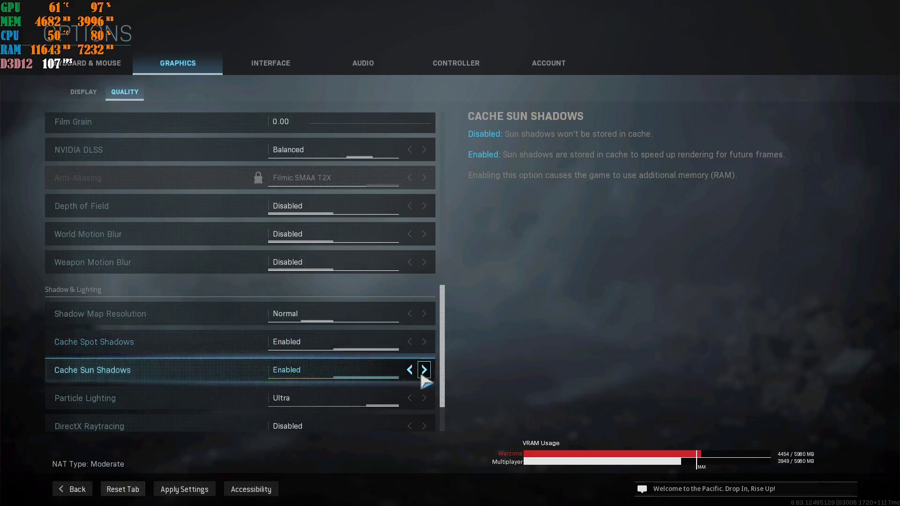
{"action": "left_click", "coordinate": [410, 342]}
{"action": "left_click", "coordinate": [410, 371]}
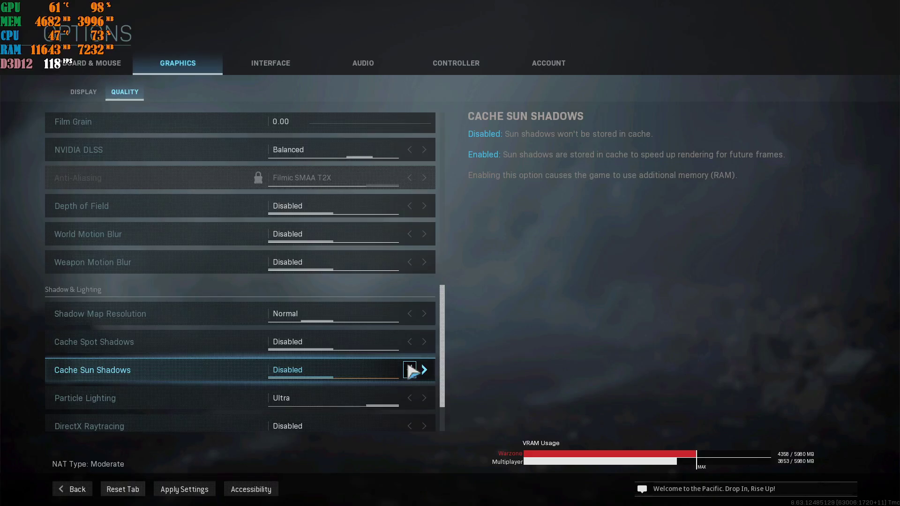
{"action": "scroll", "coordinate": [412, 373], "scroll_direction": "down", "scroll_amount": 1}
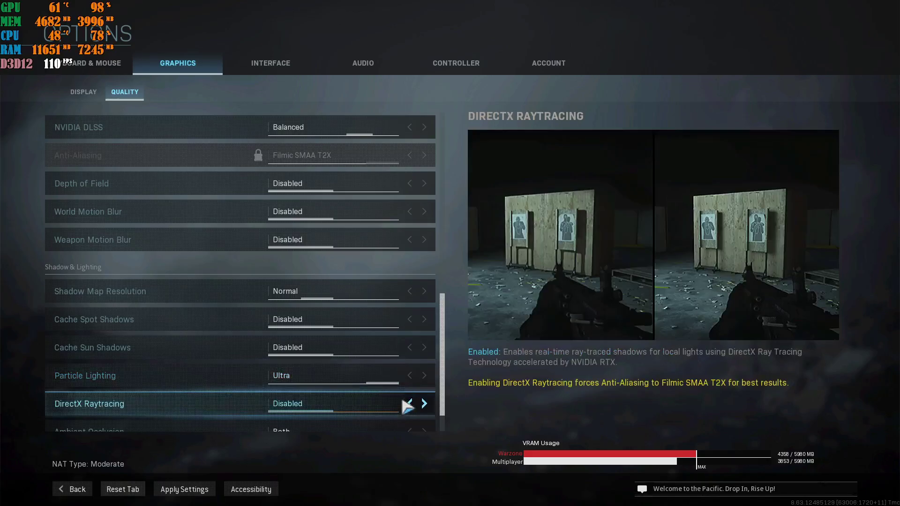
Scroll the Quality list and start Restart Shaders Installation to reinstall all shaders
{"action": "scroll", "coordinate": [389, 407], "scroll_direction": "down", "scroll_amount": 1}
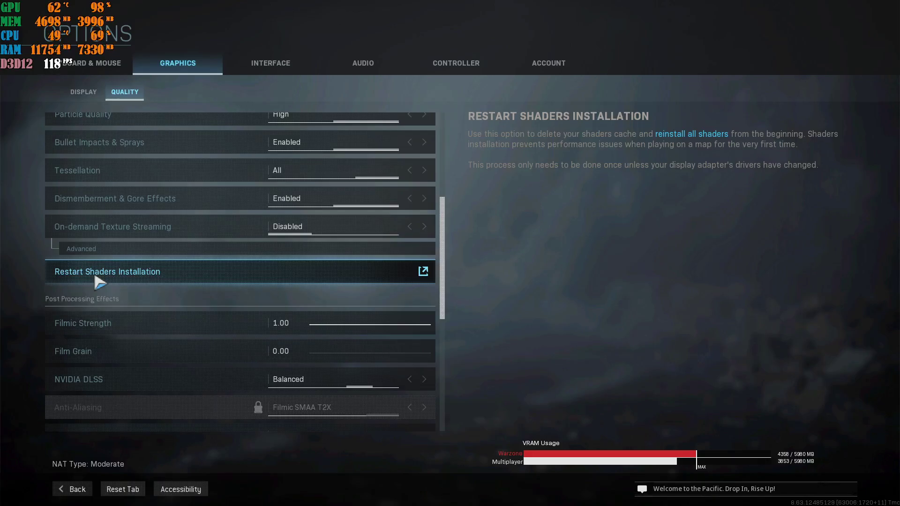
{"action": "left_click", "coordinate": [100, 282]}
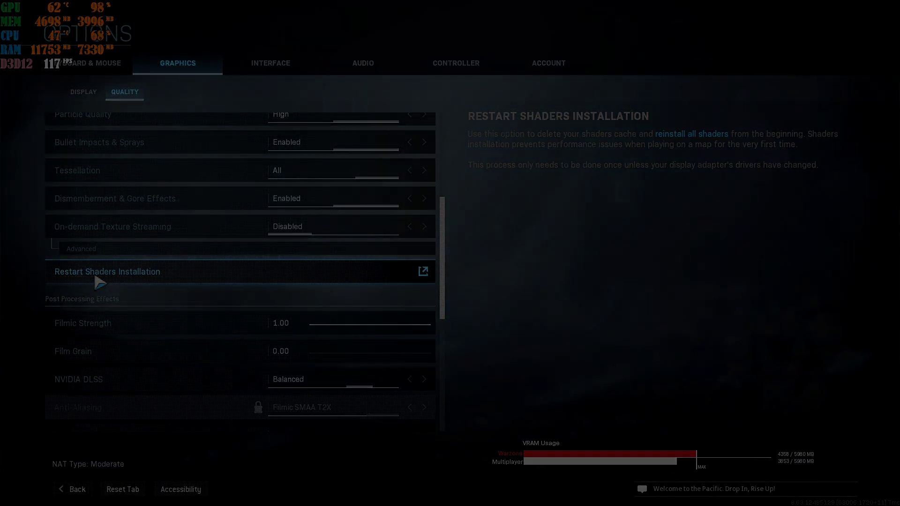